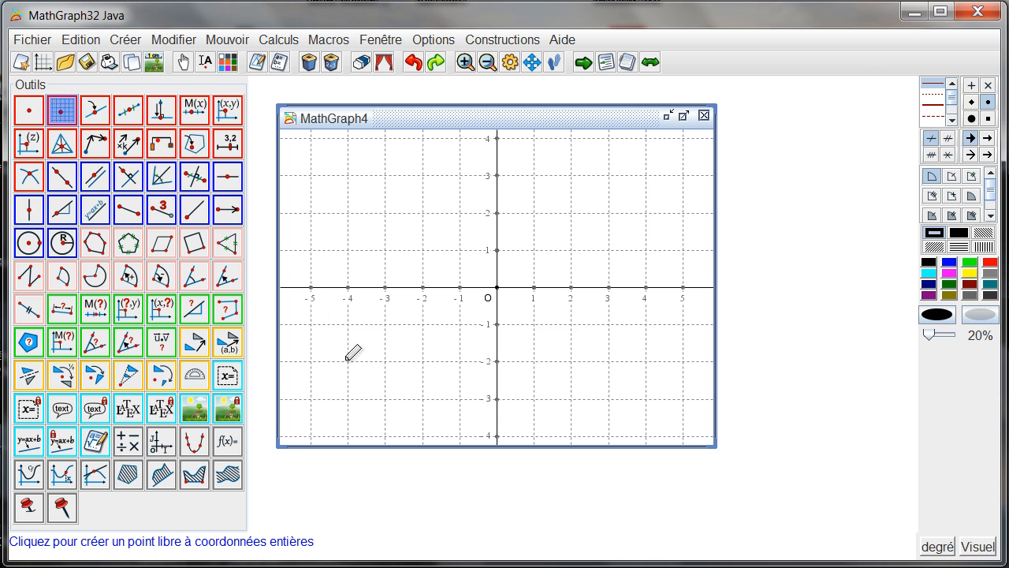
# Step: Create free integer-coordinate points at (-5, 2), (-2, -1), (-1, 0), (0, 2) and (2, 0)
pyautogui.click(311, 213)
pyautogui.click(460, 287)
pyautogui.click(497, 213)
# Step: Implement the predefined construction "Courbe Par 5Points Avec Coeff Dir Tang.mgc" from the Courbes avec tangentes folder
pyautogui.click(498, 43)
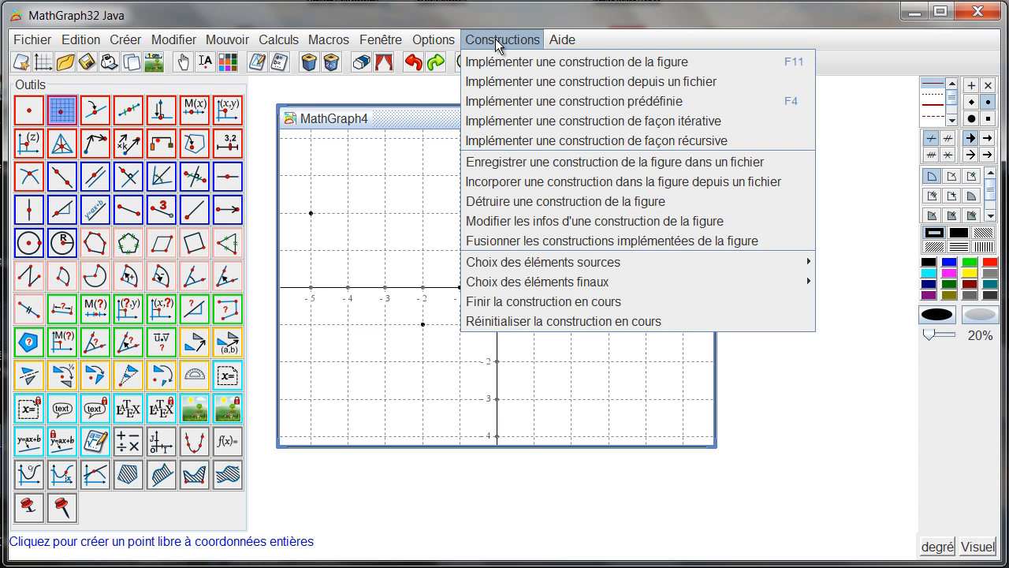
pyautogui.click(523, 102)
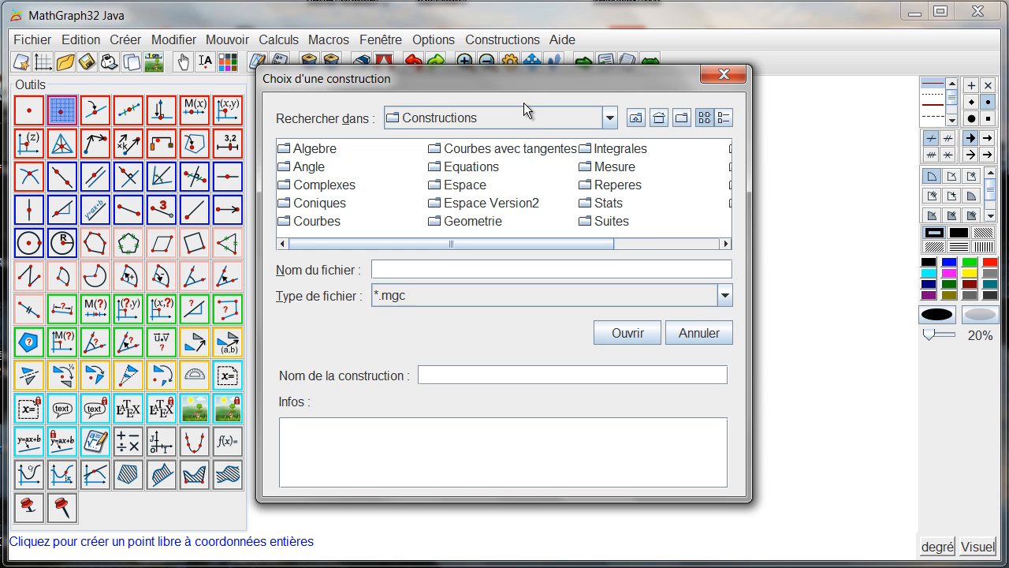
pyautogui.click(526, 152)
pyautogui.doubleClick(526, 152)
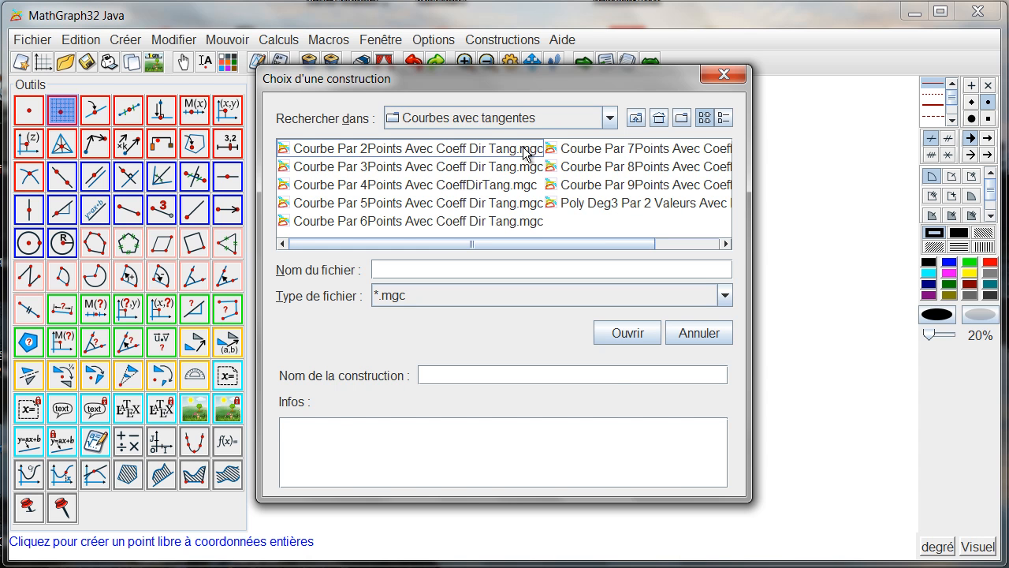
pyautogui.click(454, 205)
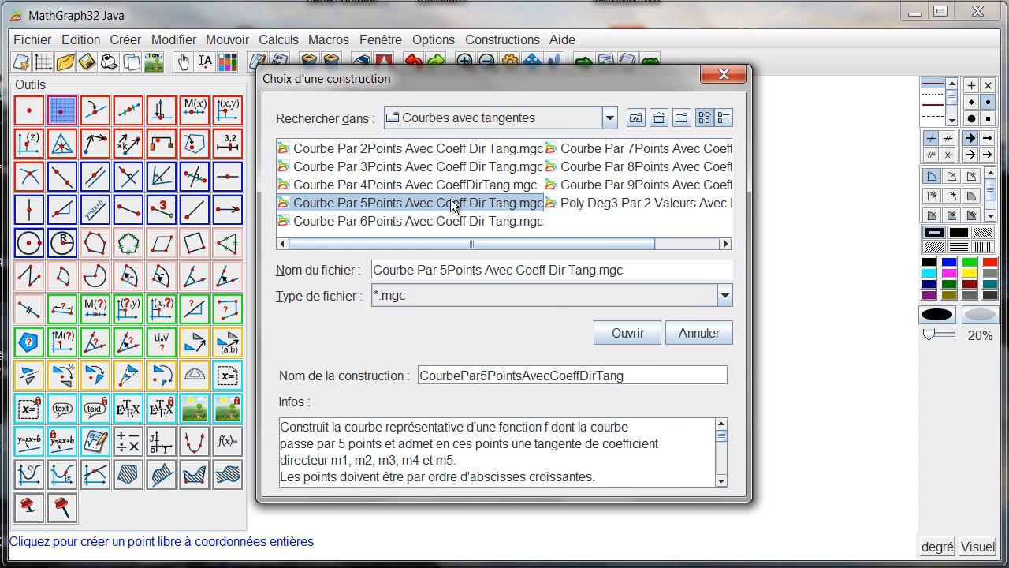
pyautogui.click(629, 334)
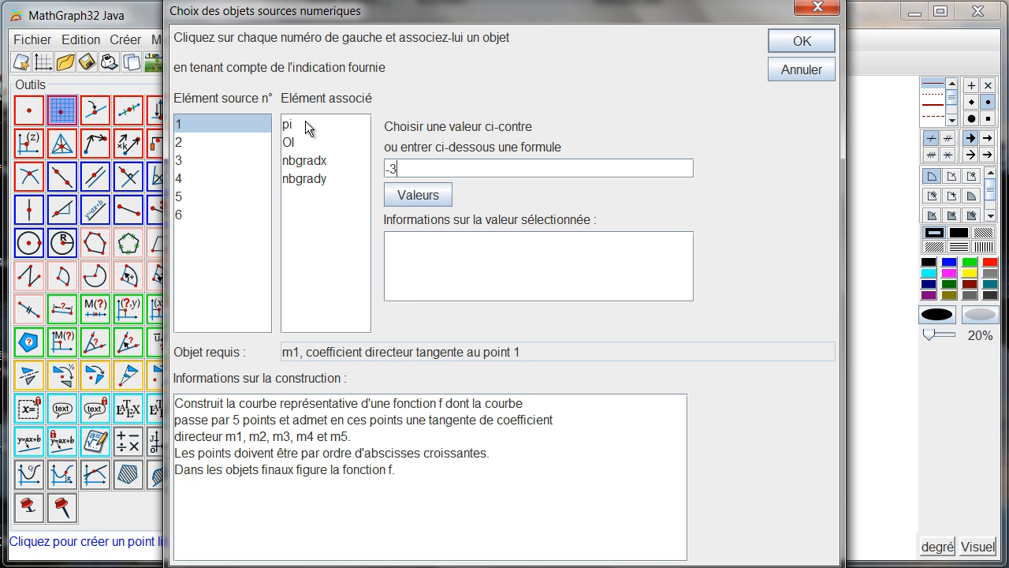
# Step: Set the tangent slopes of the construction to m1 = -3, m2 = 0, m3 = 2, m4 = 0 and m5 = 0
pyautogui.click(213, 142)
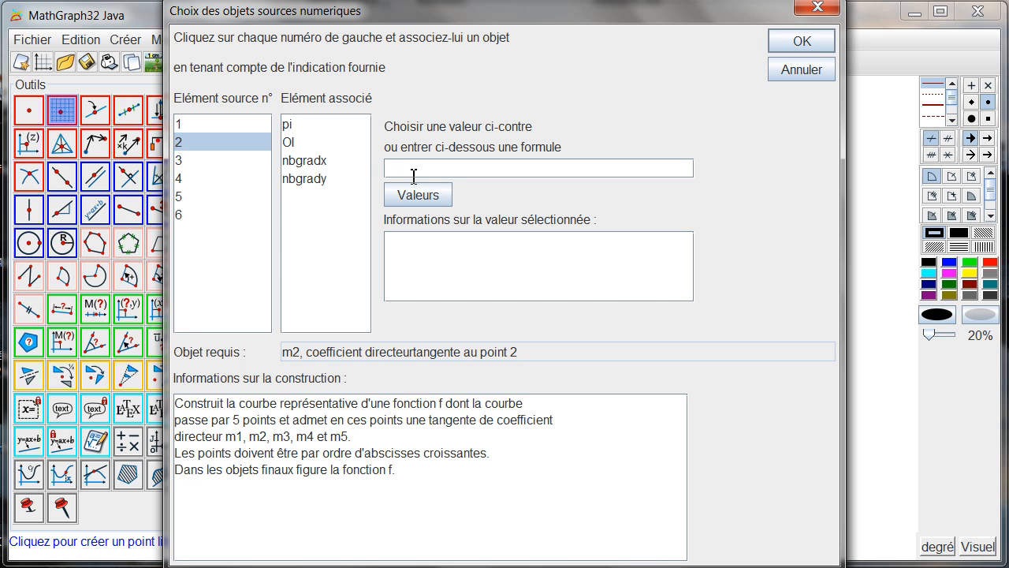
pyautogui.write('0')
pyautogui.press('Return')
pyautogui.write('2')
pyautogui.press('Return')
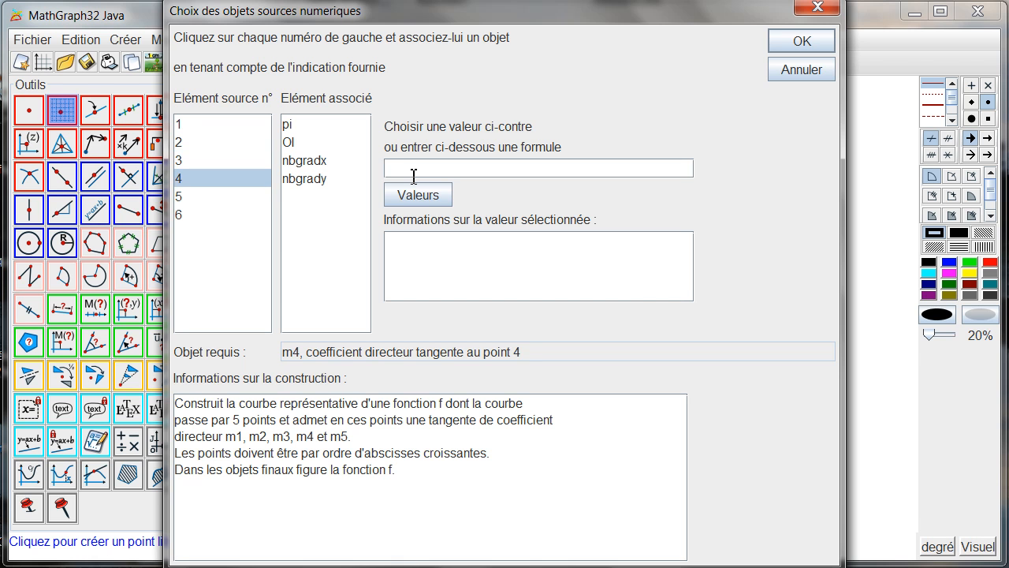
pyautogui.write('0')
pyautogui.press('Return')
pyautogui.write('0')
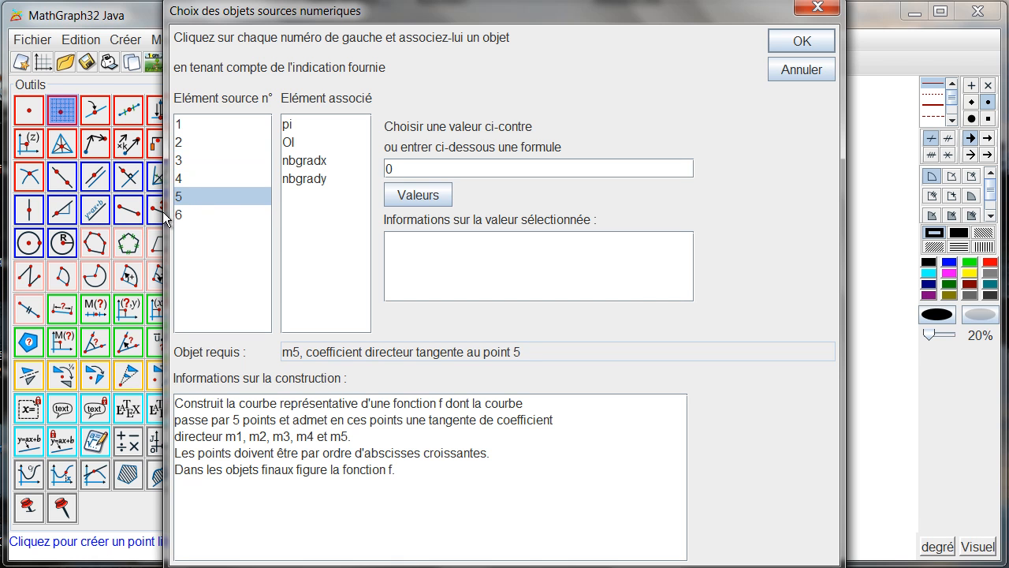
# Step: Associate source element 6 with the coordinate system (O,I,J) and validate the numeric source objects
pyautogui.click(184, 211)
pyautogui.click(301, 128)
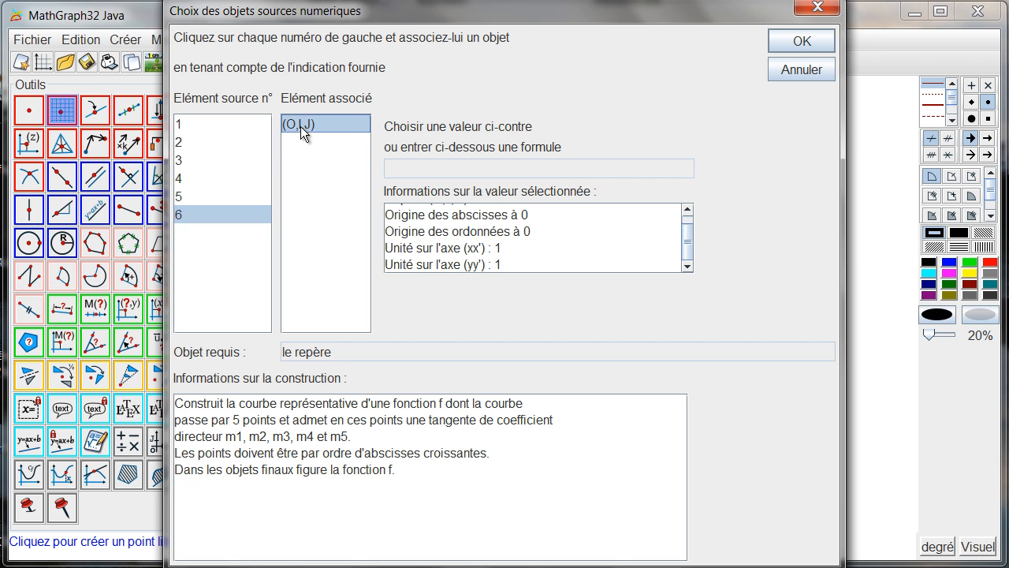
pyautogui.click(796, 43)
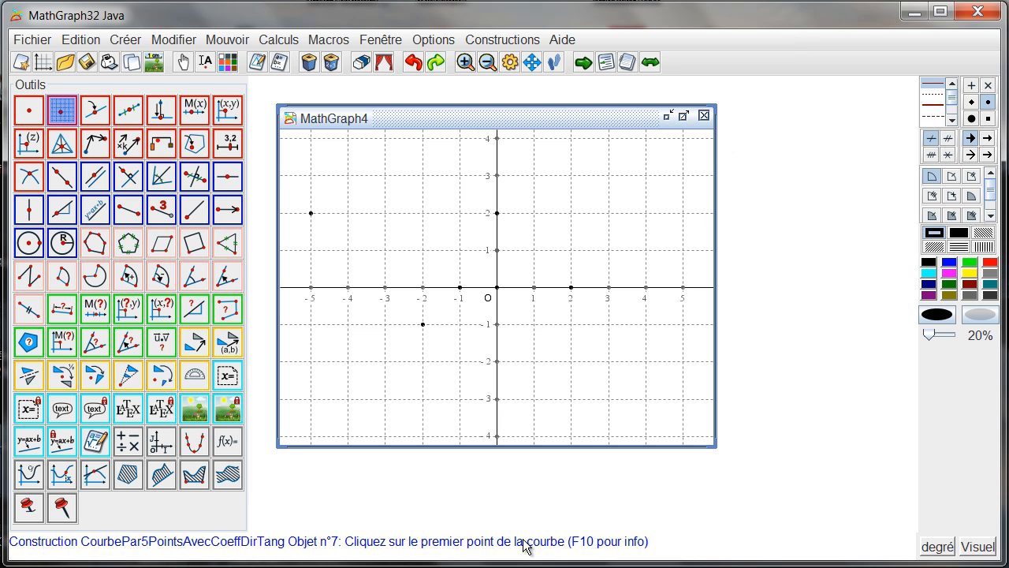
# Step: Build the curve through the five points picked in order of increasing abscissa, declining to rename the resulting calculations
pyautogui.click(312, 214)
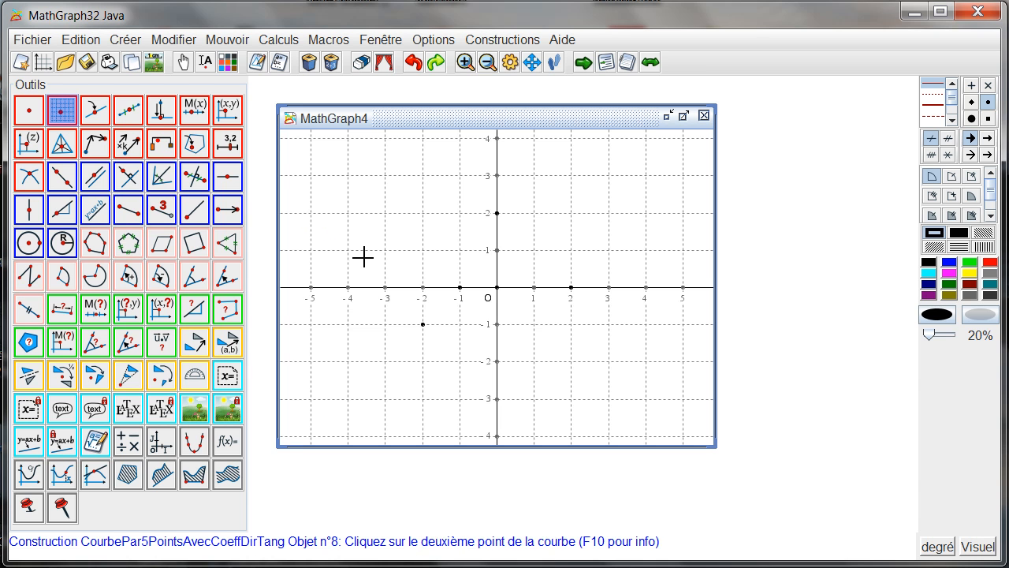
pyautogui.click(425, 325)
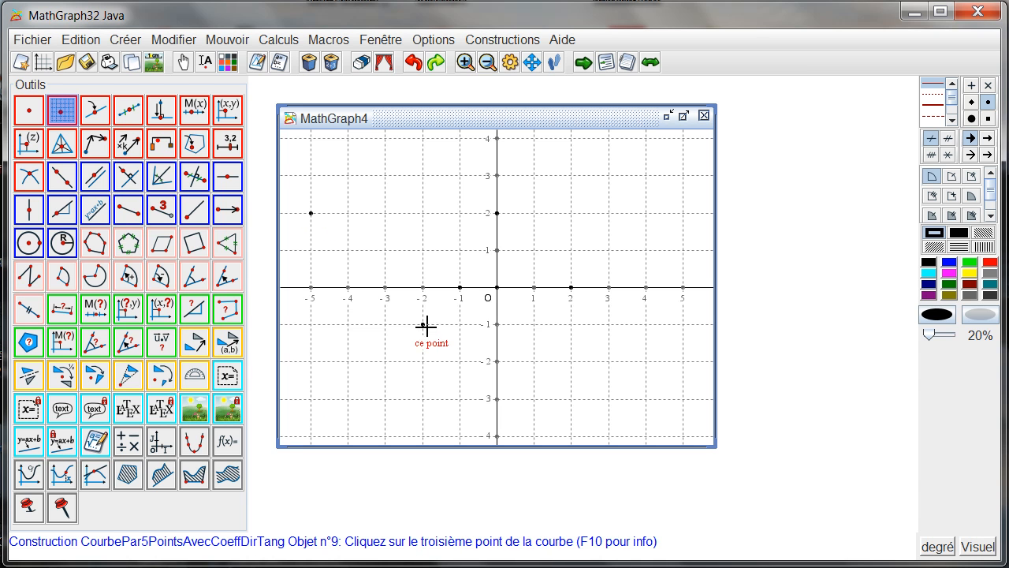
pyautogui.click(461, 287)
pyautogui.click(497, 214)
pyautogui.click(572, 288)
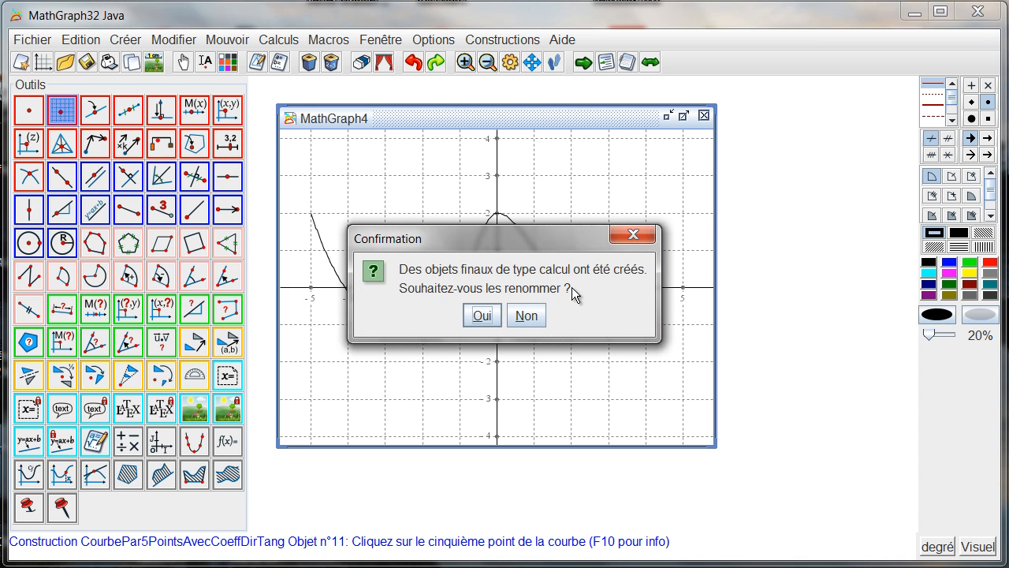
pyautogui.click(534, 318)
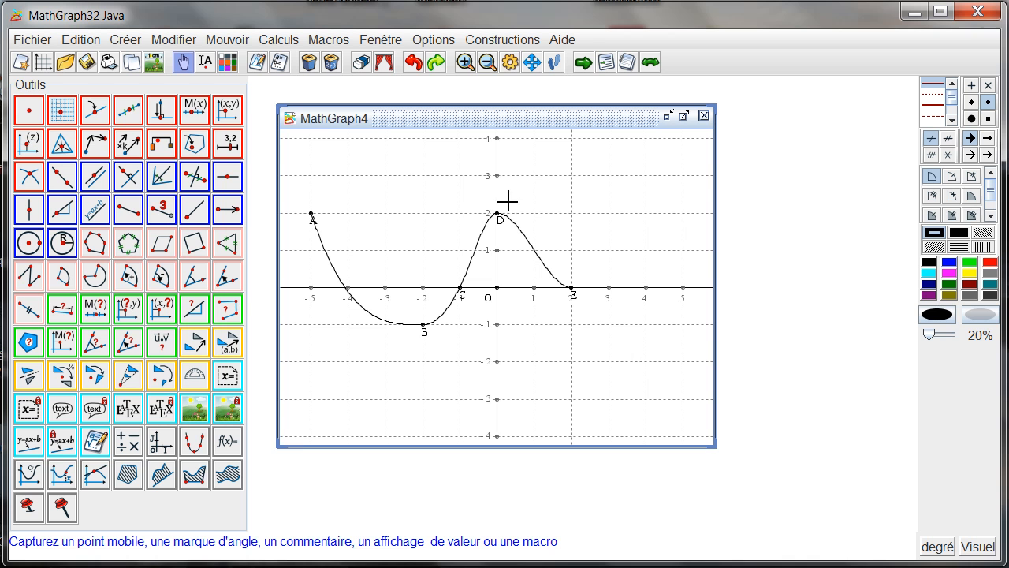
# Step: Set the formula of calculation m5, the tangent slope at point E, to -2
pyautogui.click(258, 62)
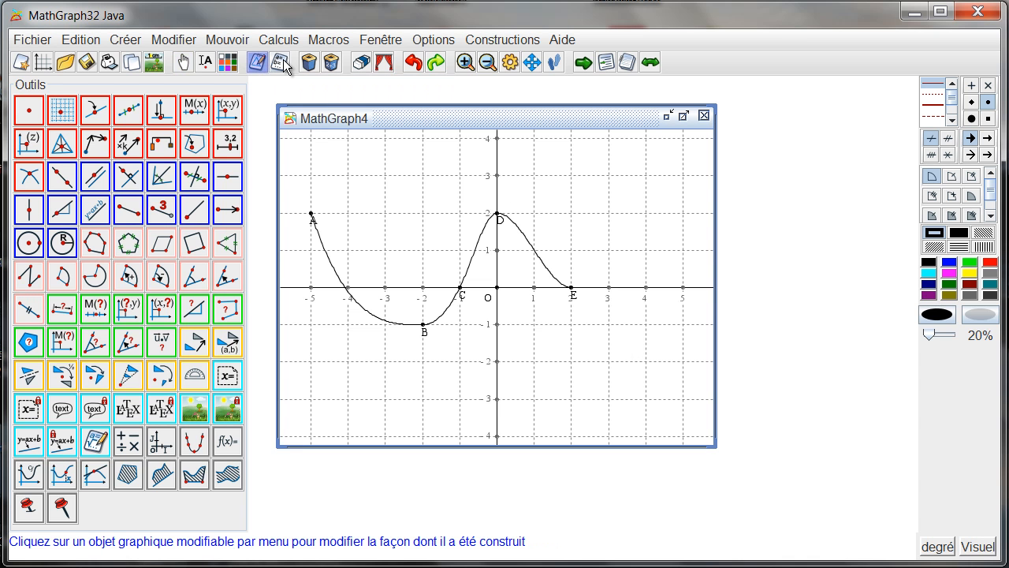
pyautogui.click(281, 62)
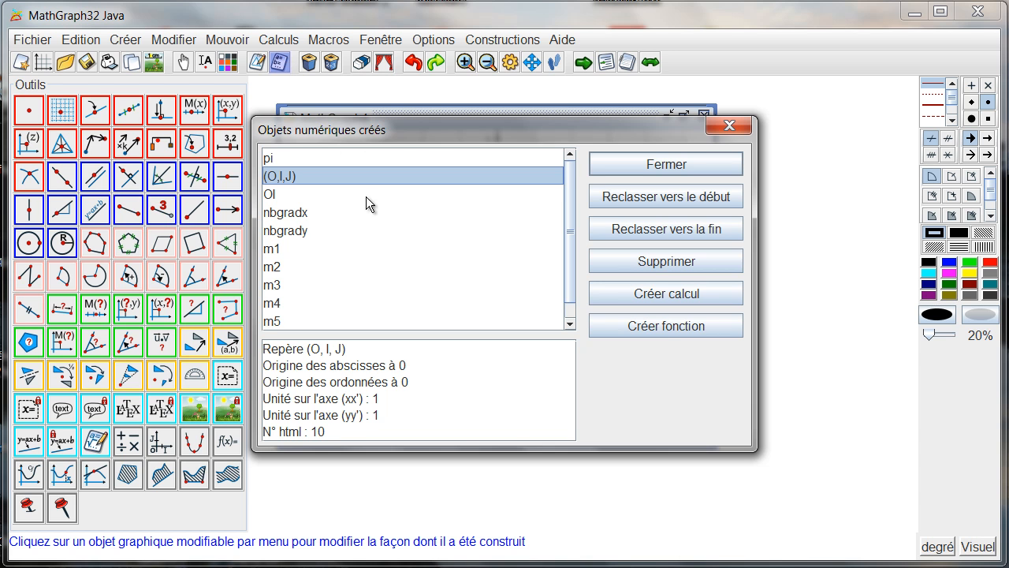
pyautogui.scroll(-1, 386, 251)
pyautogui.click(301, 303)
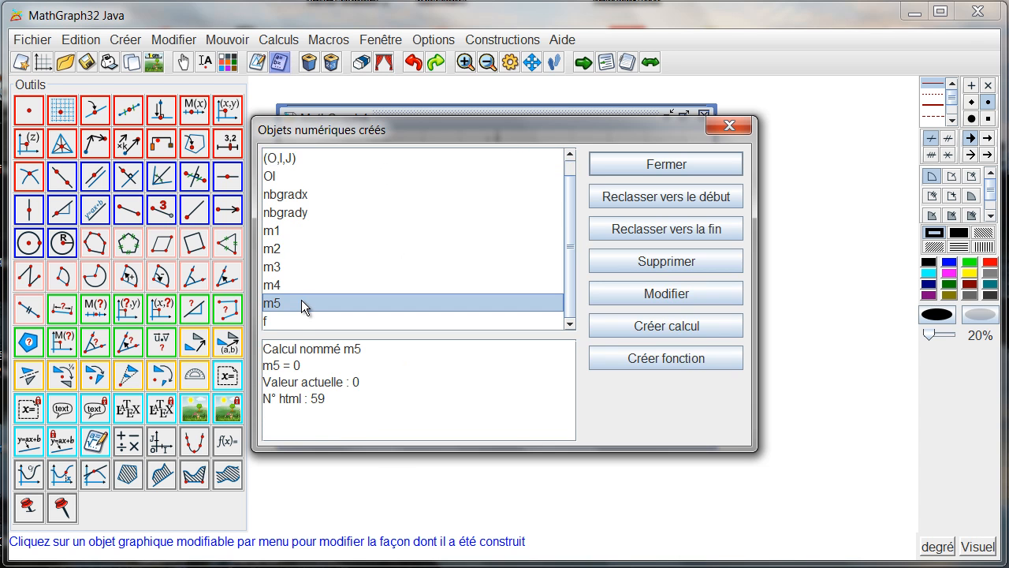
pyautogui.doubleClick(301, 303)
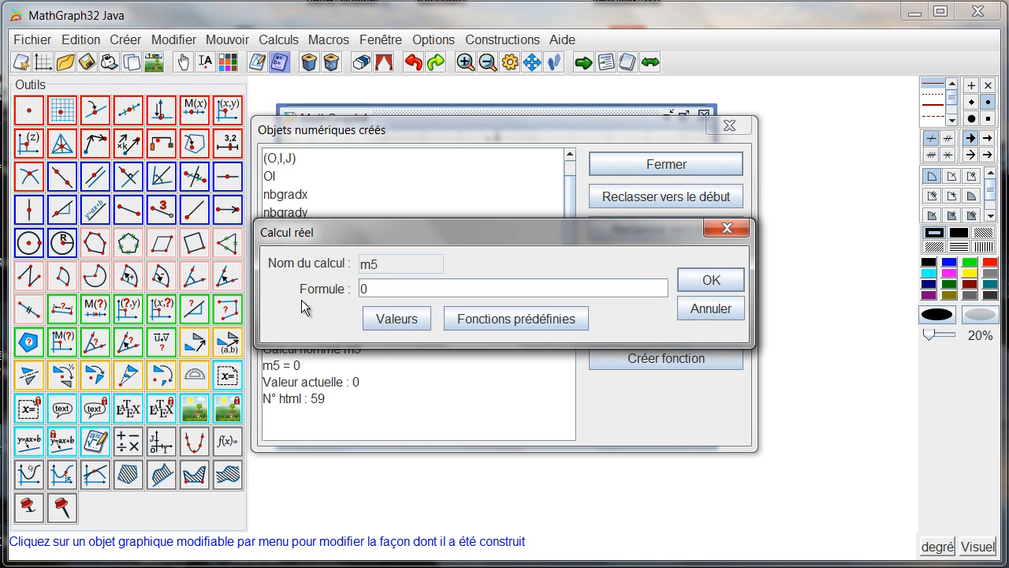
pyautogui.write('-2')
pyautogui.press('Return')
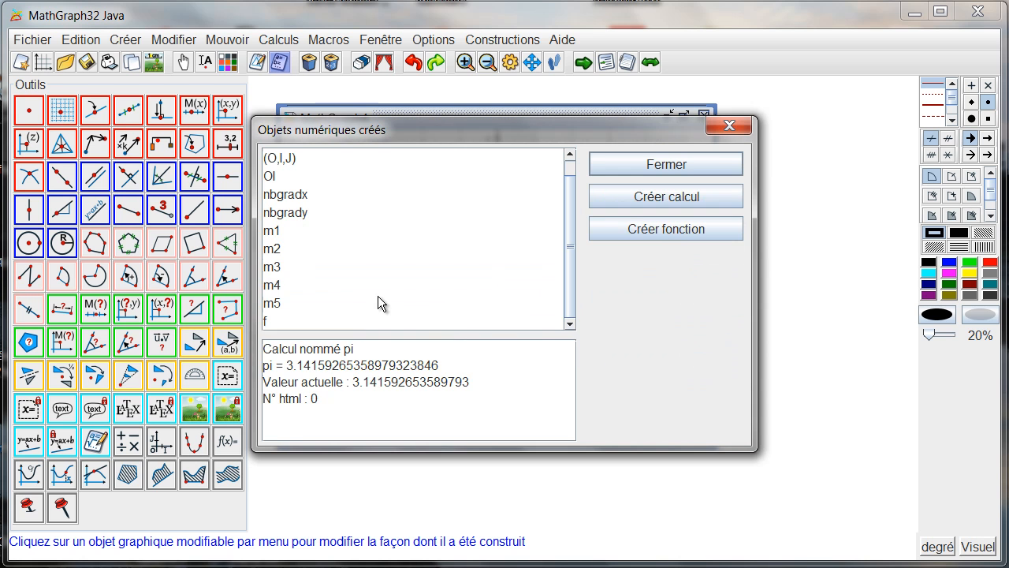
pyautogui.click(645, 164)
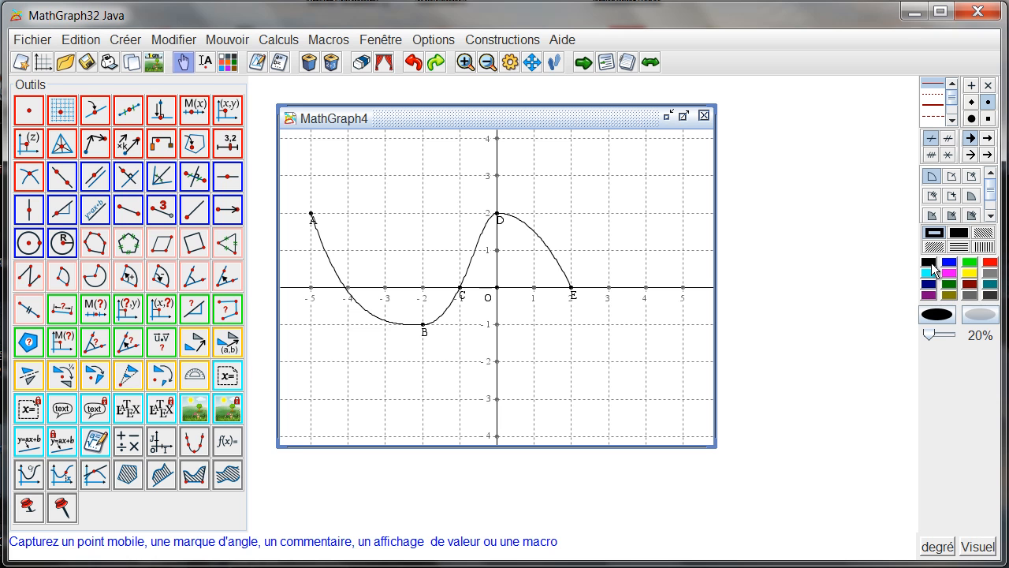
# Step: Add a linked point on the curve between A and B, name it M and move its label above the curve
pyautogui.click(94, 116)
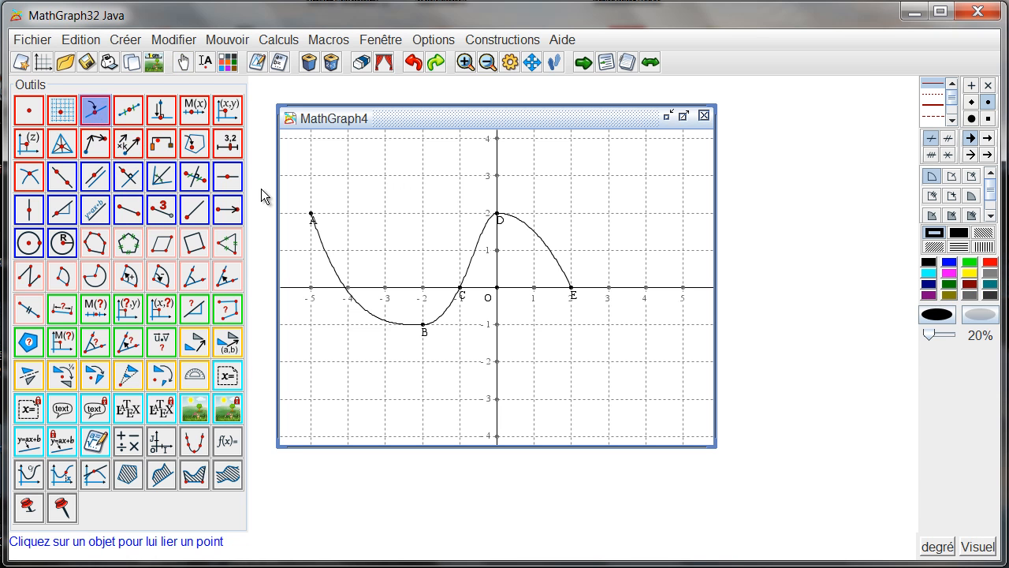
pyautogui.click(334, 269)
pyautogui.click(205, 63)
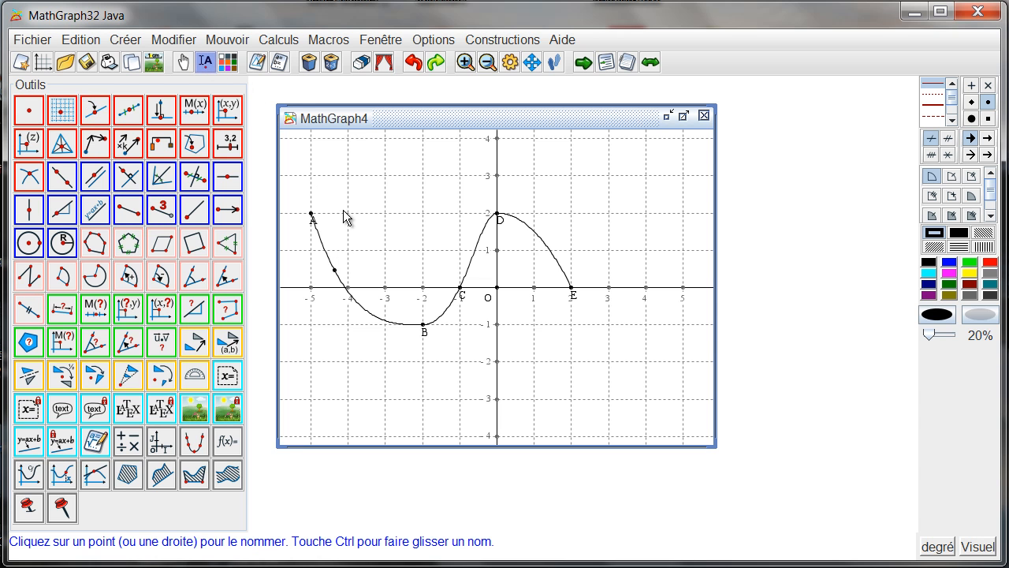
pyautogui.click(335, 273)
pyautogui.write('M')
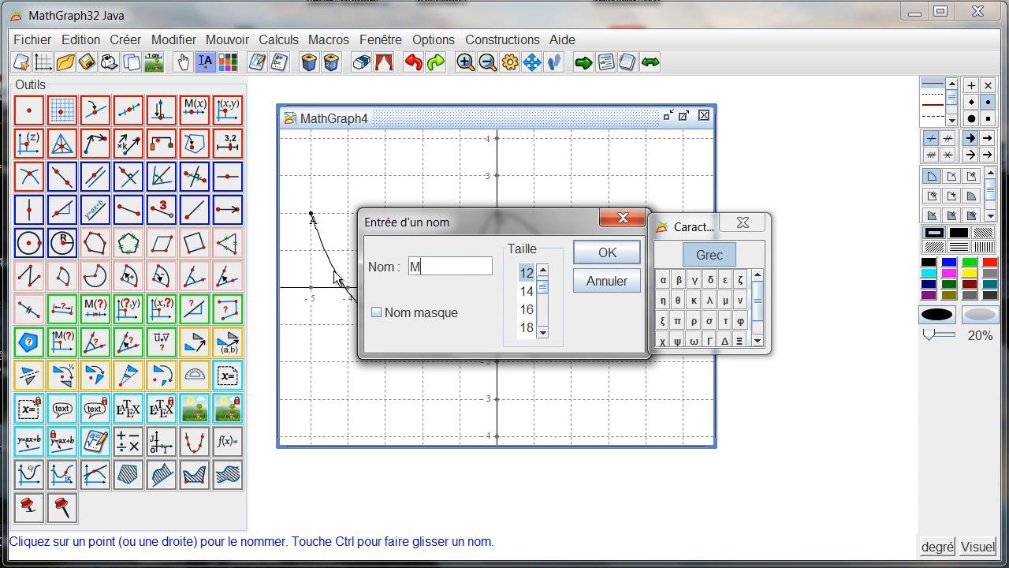
pyautogui.press('Return')
pyautogui.moveTo(339, 284); pyautogui.dragTo(344, 266)
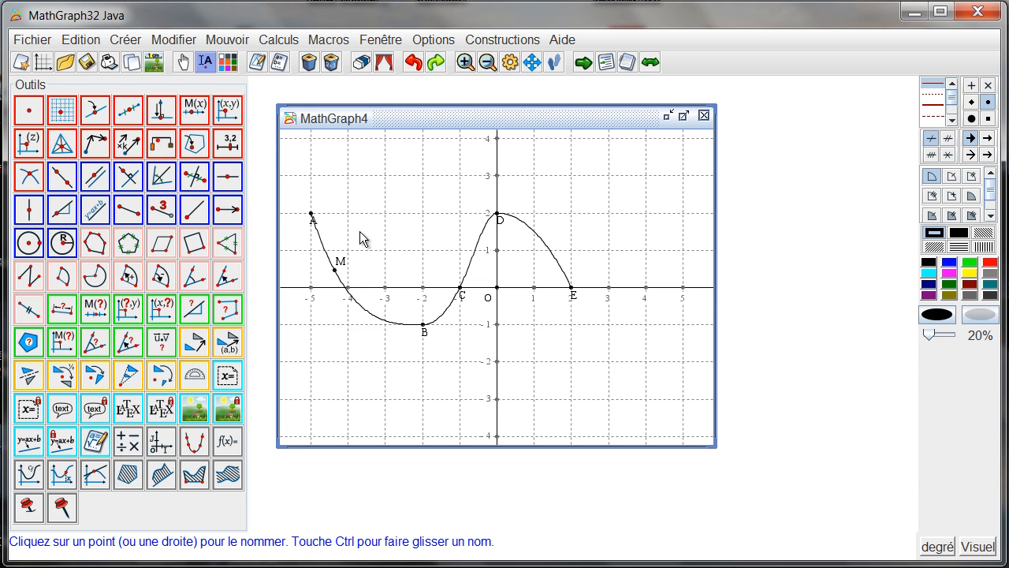
# Step: Create a measurement of the abscissa of point M in the coordinate system (O,I,J)
pyautogui.click(128, 308)
pyautogui.click(336, 271)
pyautogui.click(511, 308)
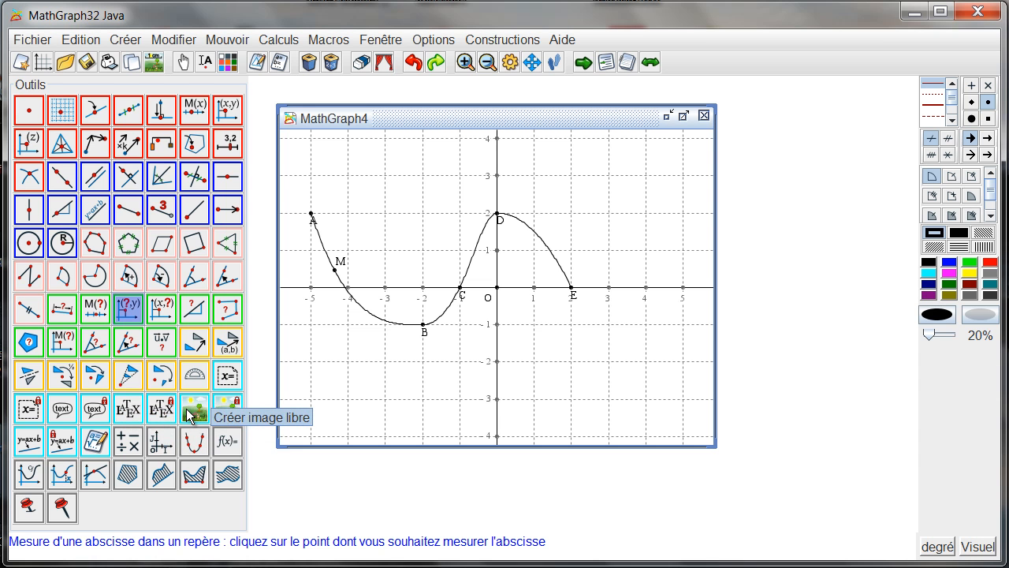
# Step: Create a real calculation whose formula is the existing value xCoord(M,O,I,J)
pyautogui.click(131, 447)
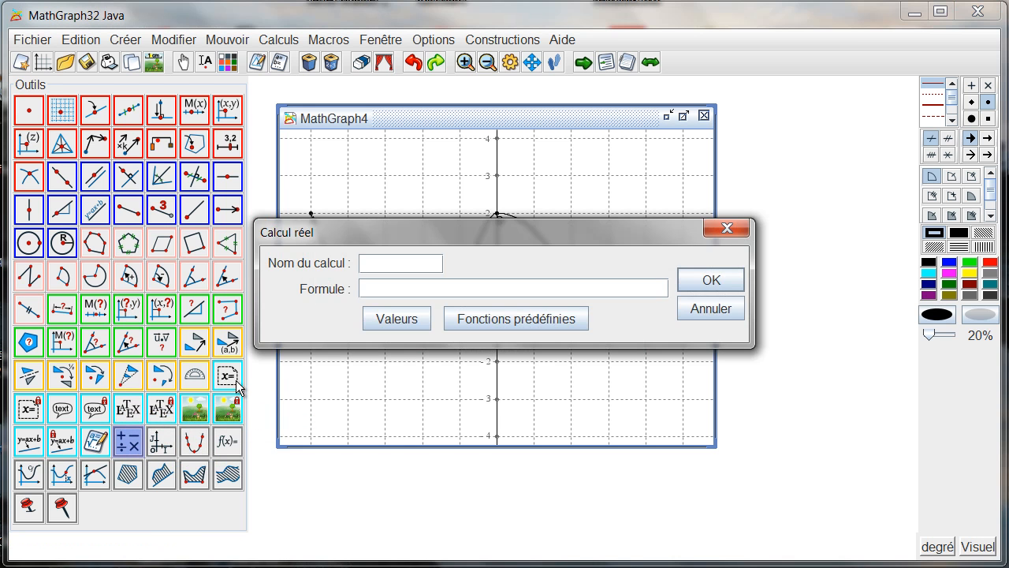
pyautogui.click(391, 319)
pyautogui.scroll(-1, 383, 319)
pyautogui.click(380, 347)
pyautogui.click(645, 189)
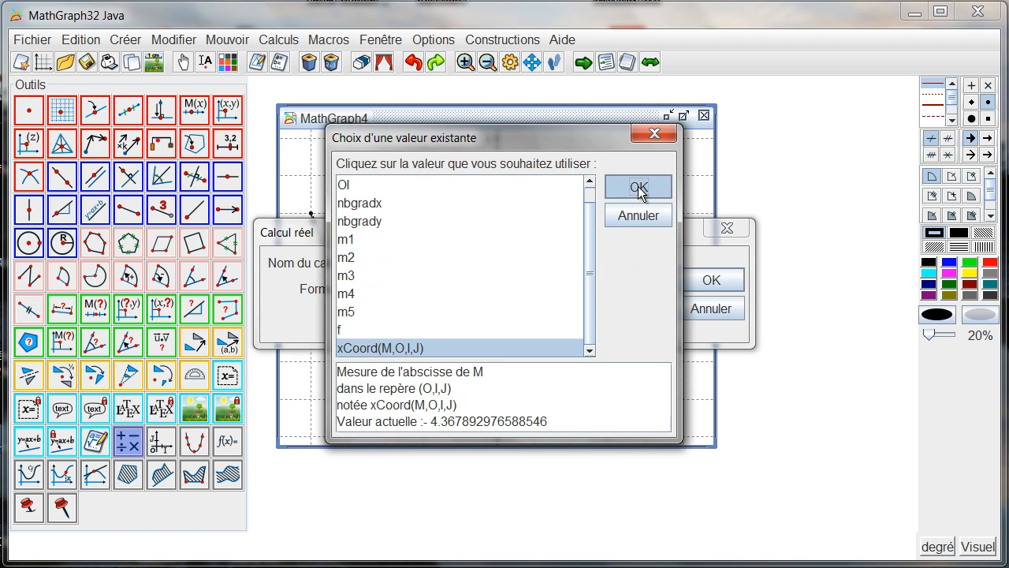
pyautogui.click(690, 280)
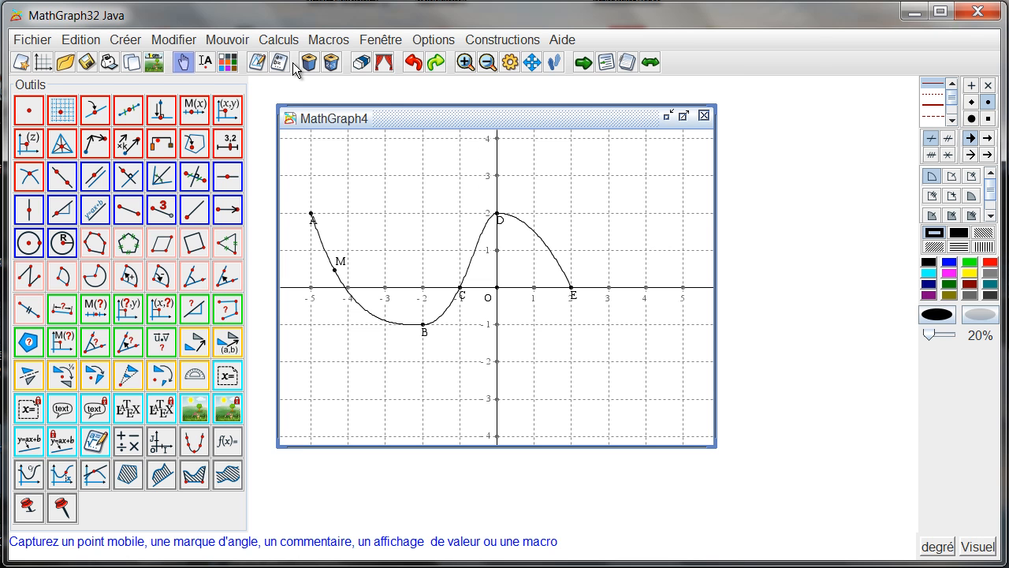
# Step: Create the derivative of function f and name it f'
pyautogui.click(281, 41)
pyautogui.moveTo(337, 79)
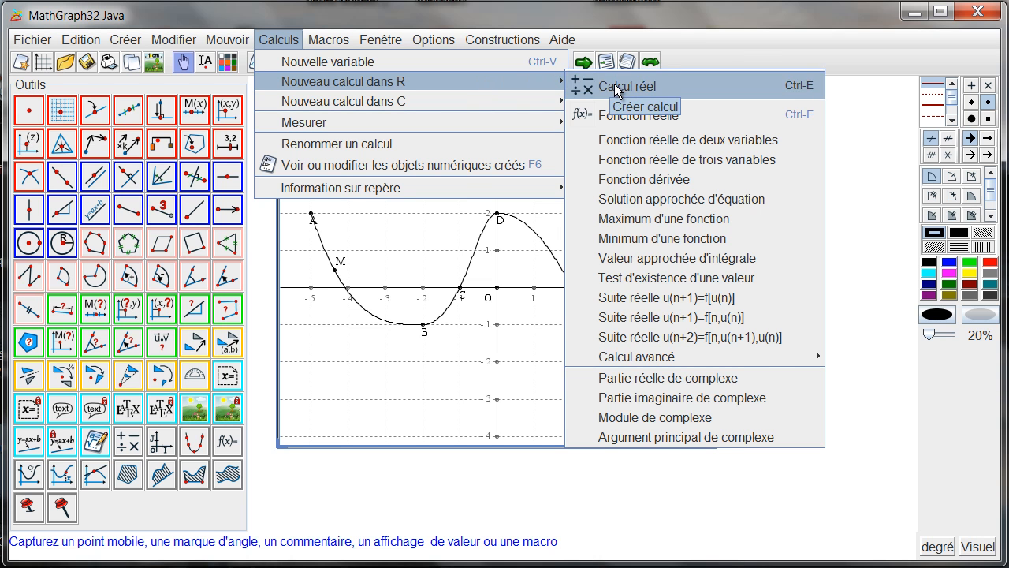
pyautogui.click(650, 180)
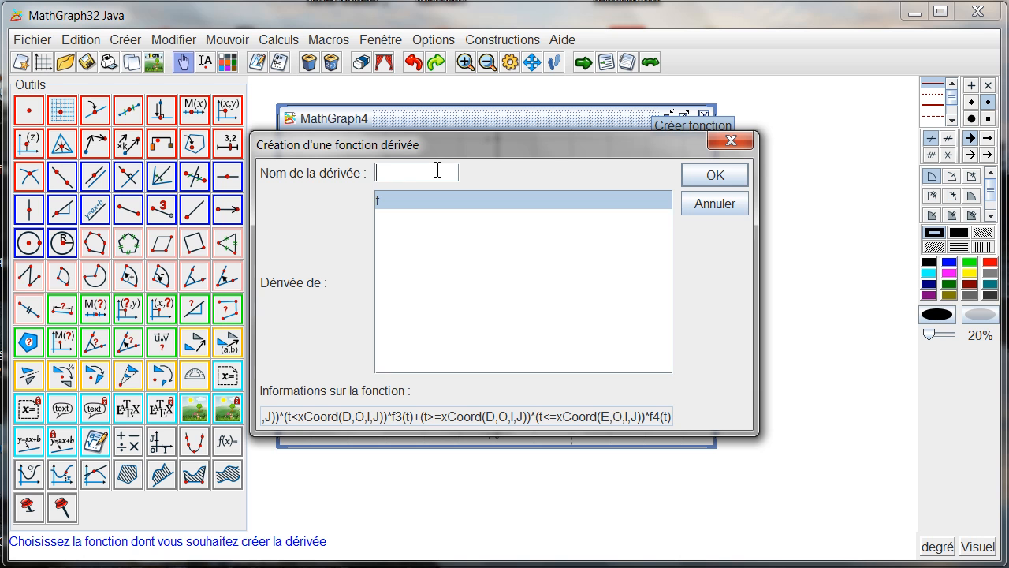
pyautogui.click(713, 176)
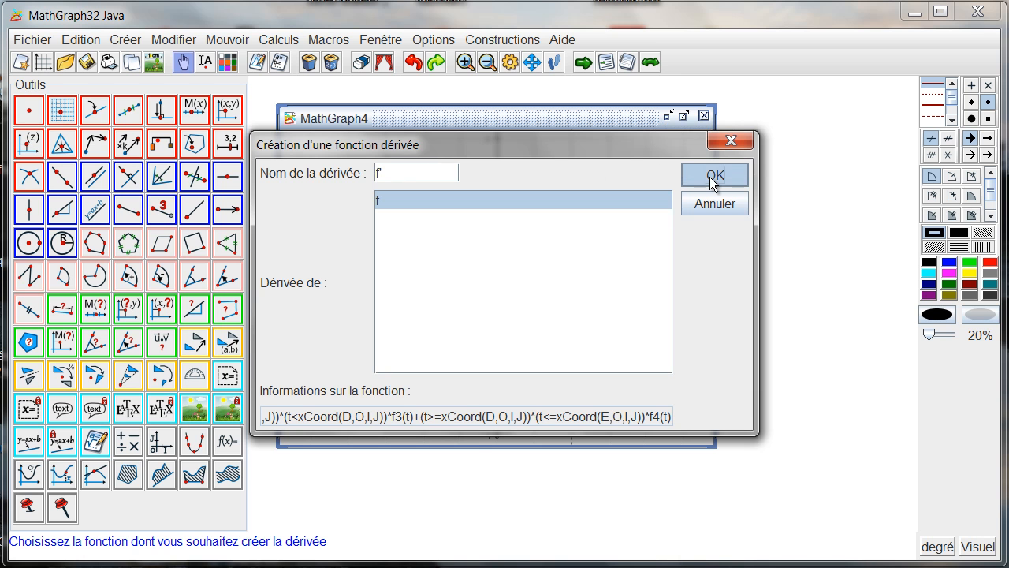
# Step: Draw a blue line through M with f' at M's abscissa as its slope, in the coordinate system (O,I,J)
pyautogui.click(950, 263)
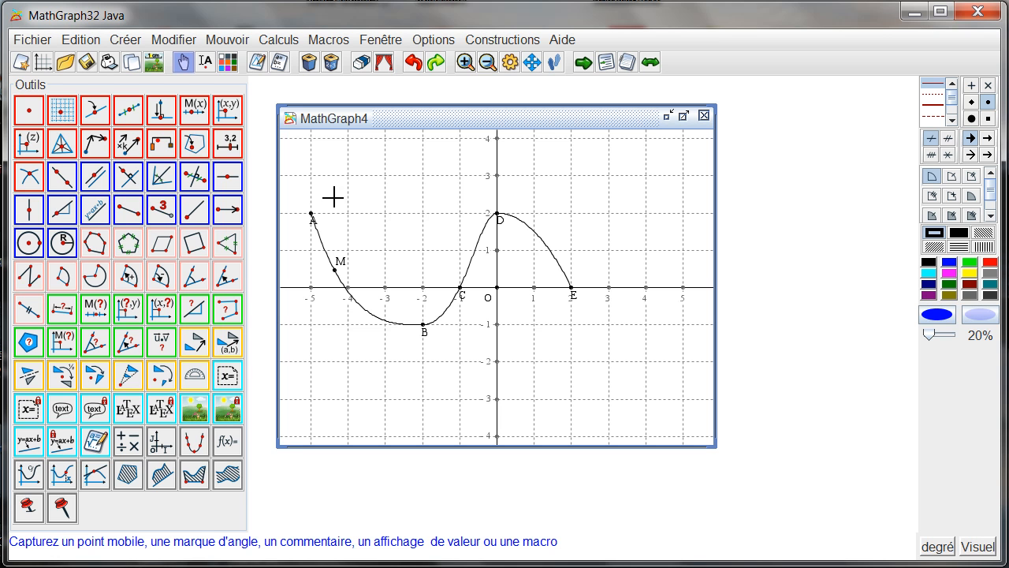
pyautogui.click(67, 213)
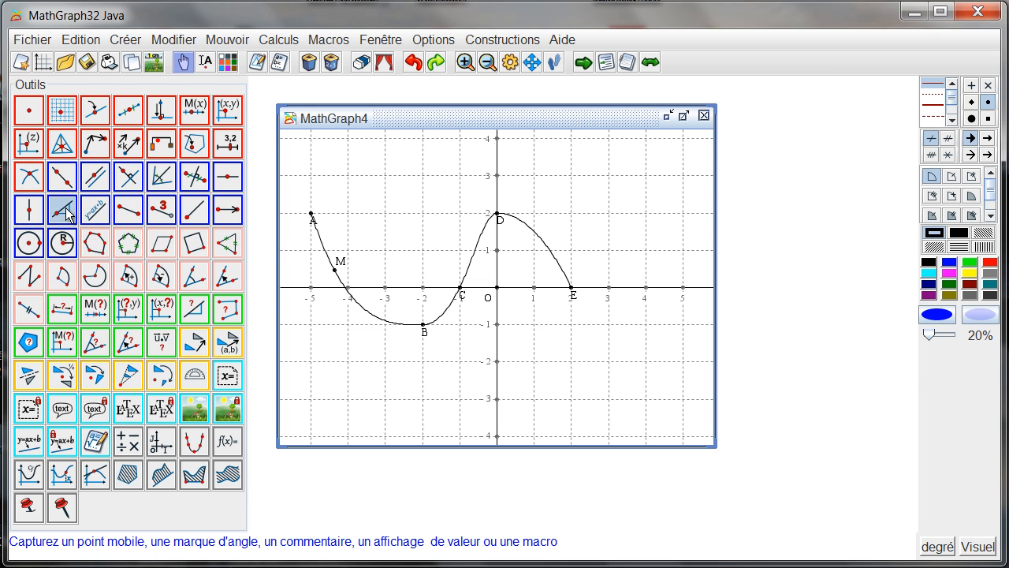
pyautogui.click(336, 271)
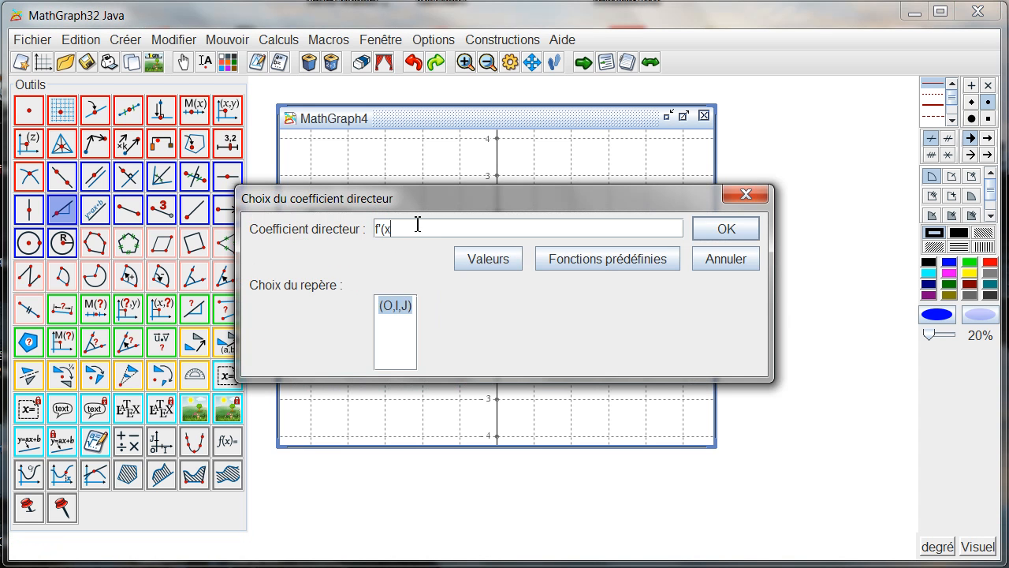
pyautogui.click(720, 228)
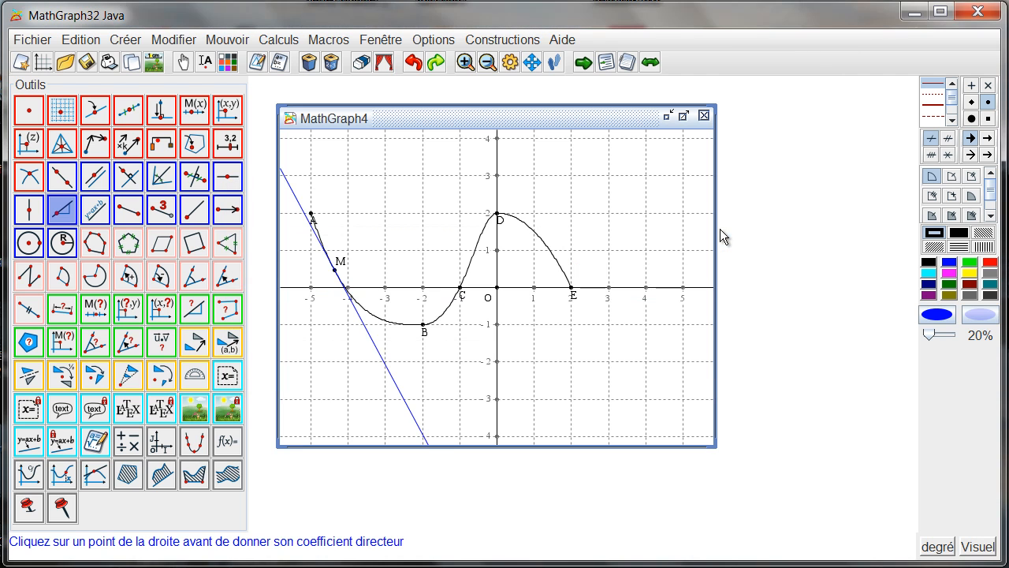
# Step: Move point M along the curve between A and B to check the tangent, leaving it at about x = -4.2
pyautogui.click(183, 61)
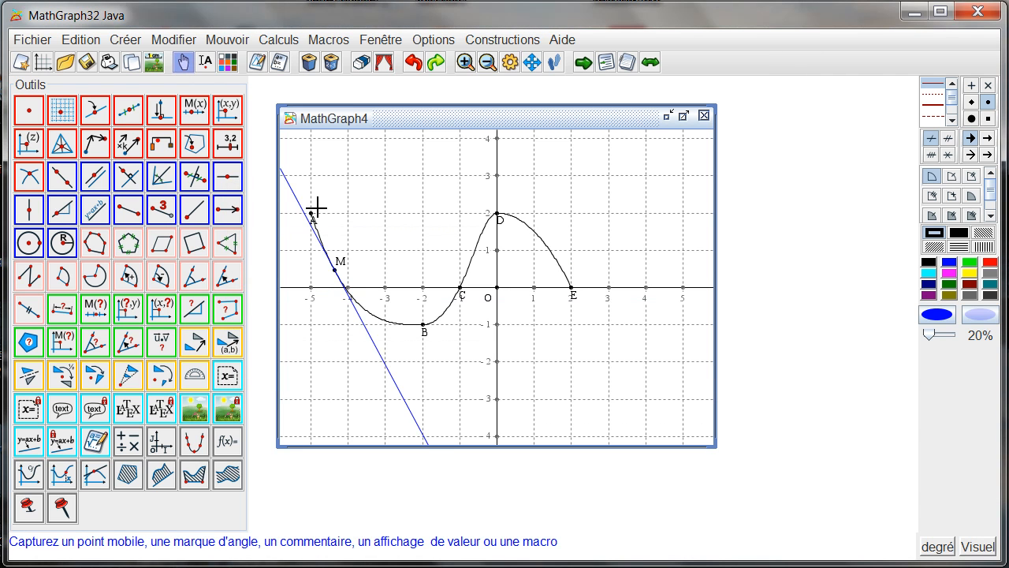
pyautogui.moveTo(338, 271)
pyautogui.mouseDown()
pyautogui.moveTo(387, 309)
pyautogui.moveTo(418, 312)
pyautogui.moveTo(465, 276)
pyautogui.moveTo(369, 314)
pyautogui.moveTo(331, 273)
pyautogui.moveTo(339, 286)
pyautogui.mouseUp()
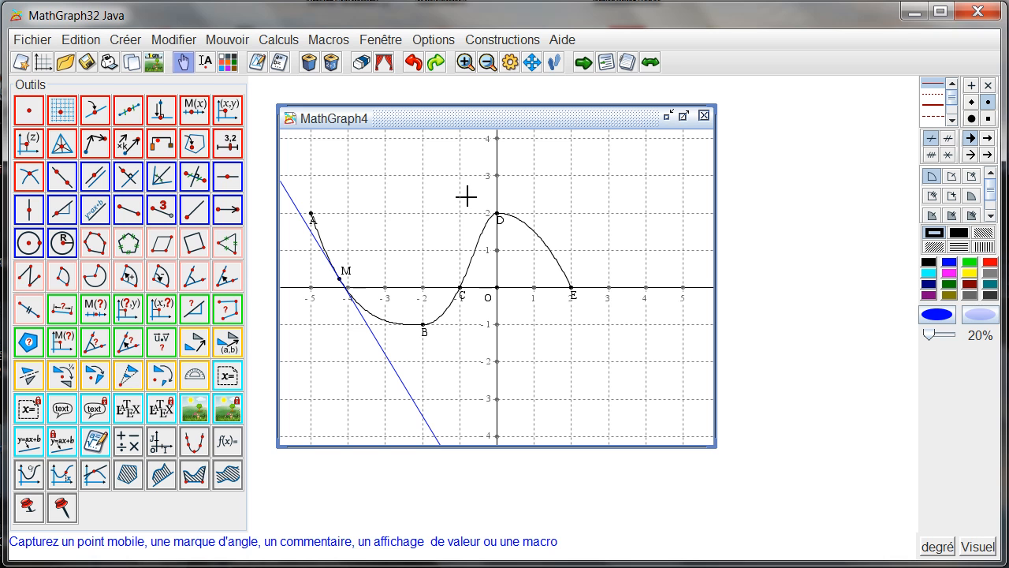
# Step: Draw the curve of f' in red in the coordinate system (O,I,J), restricted to the interval from -5 to 2
pyautogui.click(989, 263)
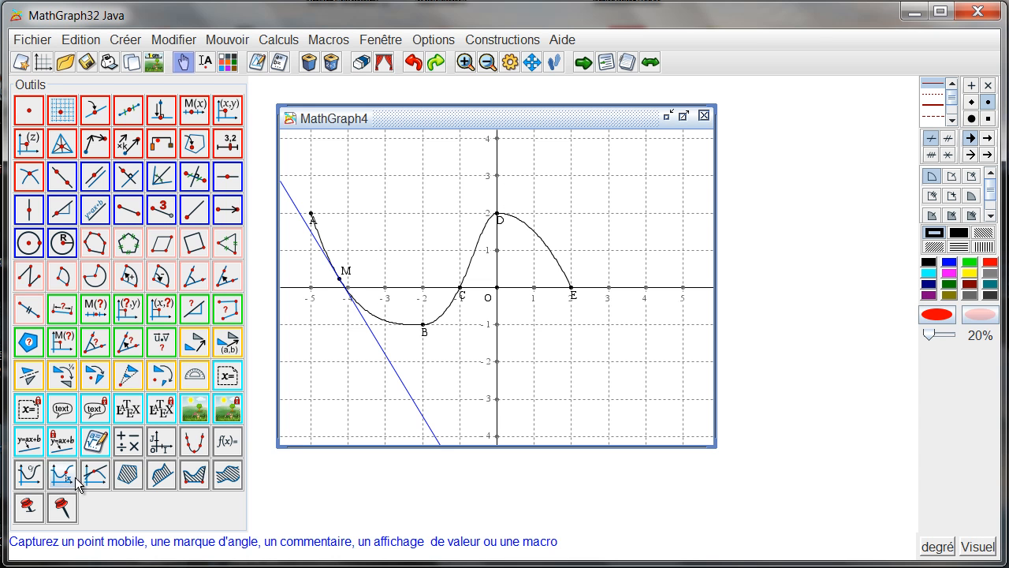
pyautogui.click(29, 476)
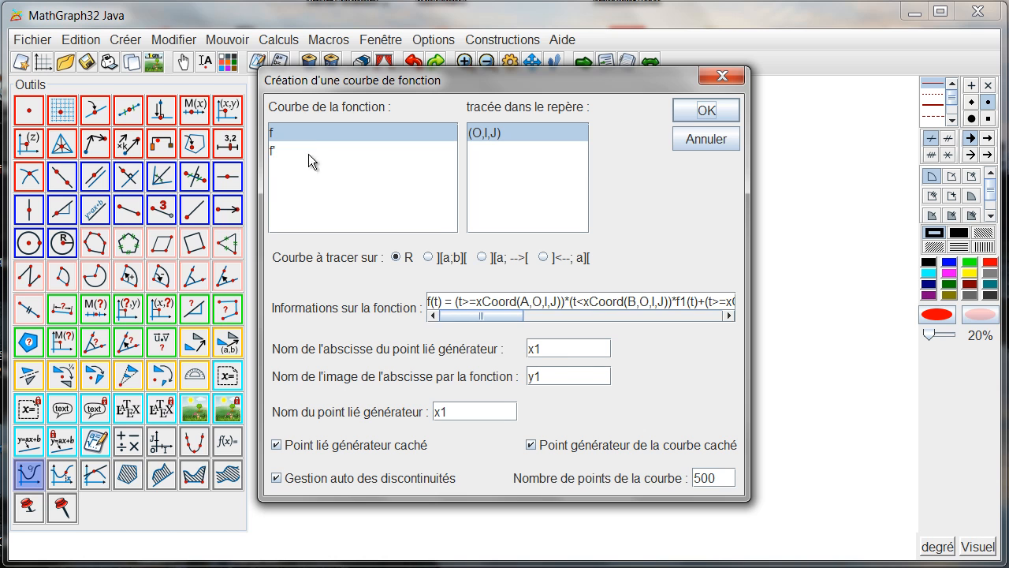
pyautogui.click(308, 151)
pyautogui.click(428, 258)
pyautogui.click(442, 297)
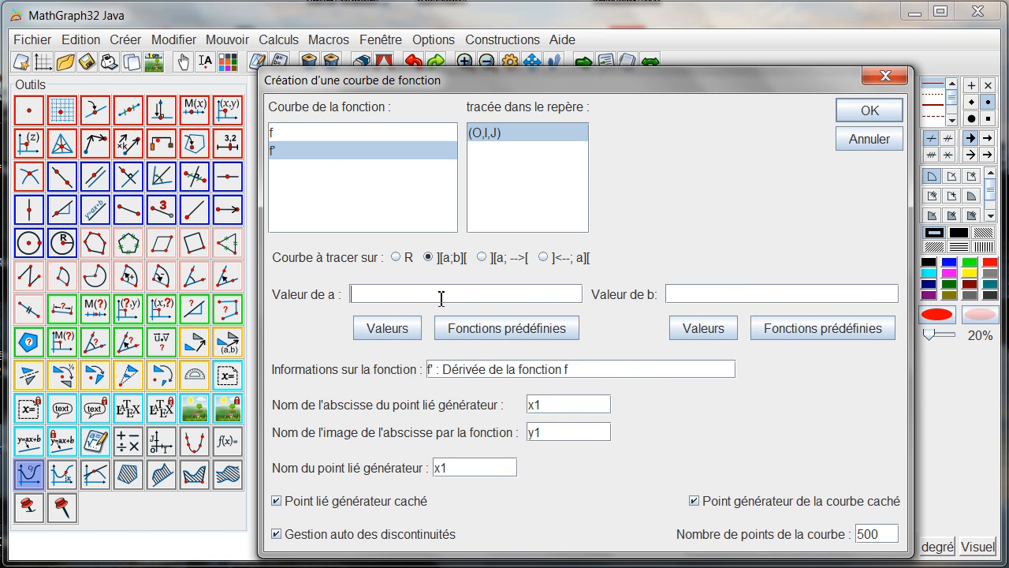
pyautogui.write('-5')
pyautogui.click(681, 295)
pyautogui.click(858, 109)
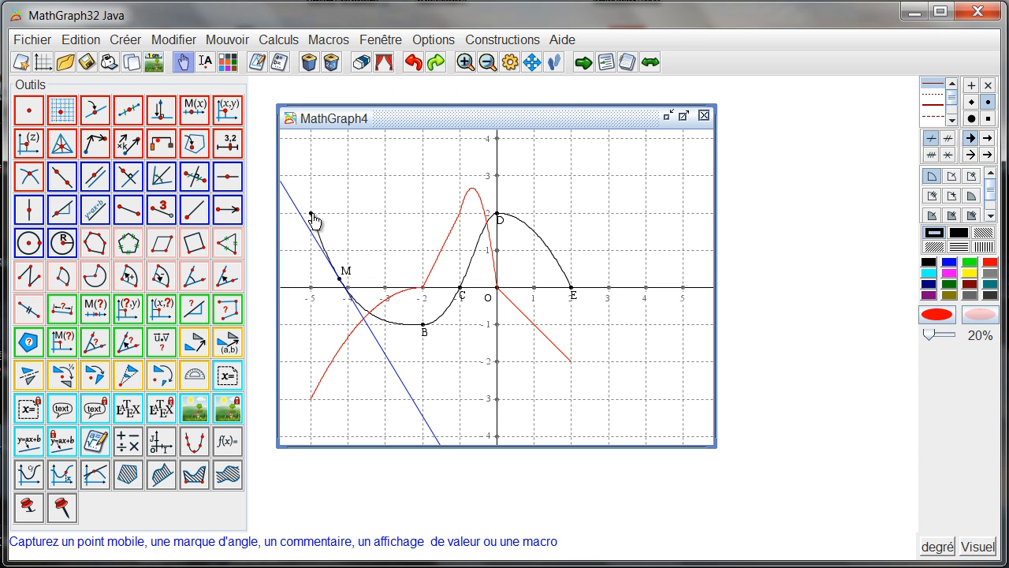
# Step: Try moving points A and B to test how the curve and its derivative respond
pyautogui.moveTo(312, 214)
pyautogui.mouseDown()
pyautogui.moveTo(313, 286)
pyautogui.moveTo(305, 198)
pyautogui.moveTo(308, 219)
pyautogui.mouseUp()
pyautogui.moveTo(422, 325)
pyautogui.mouseDown()
pyautogui.moveTo(428, 288)
pyautogui.moveTo(417, 292)
pyautogui.moveTo(423, 323)
pyautogui.mouseUp()
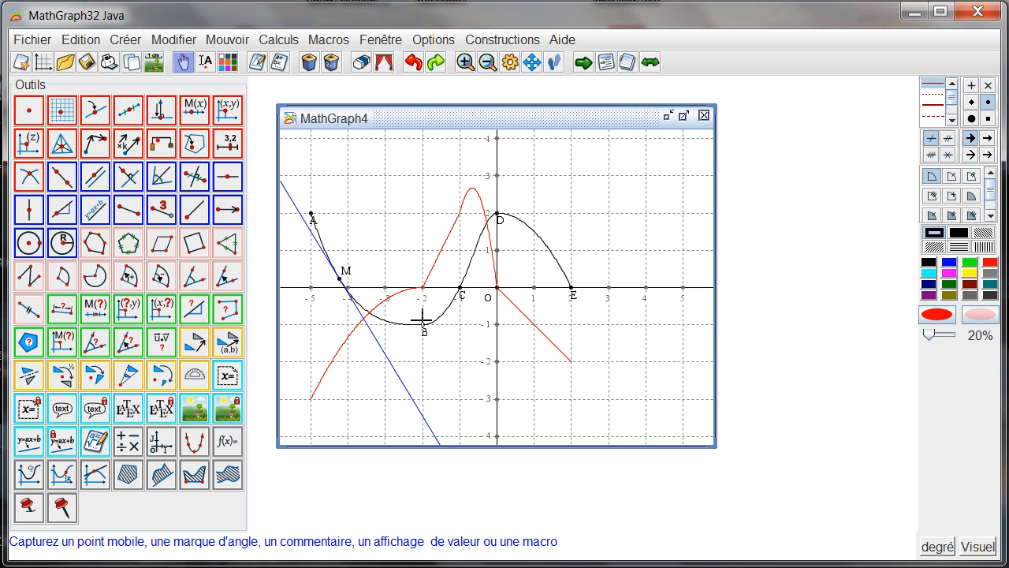